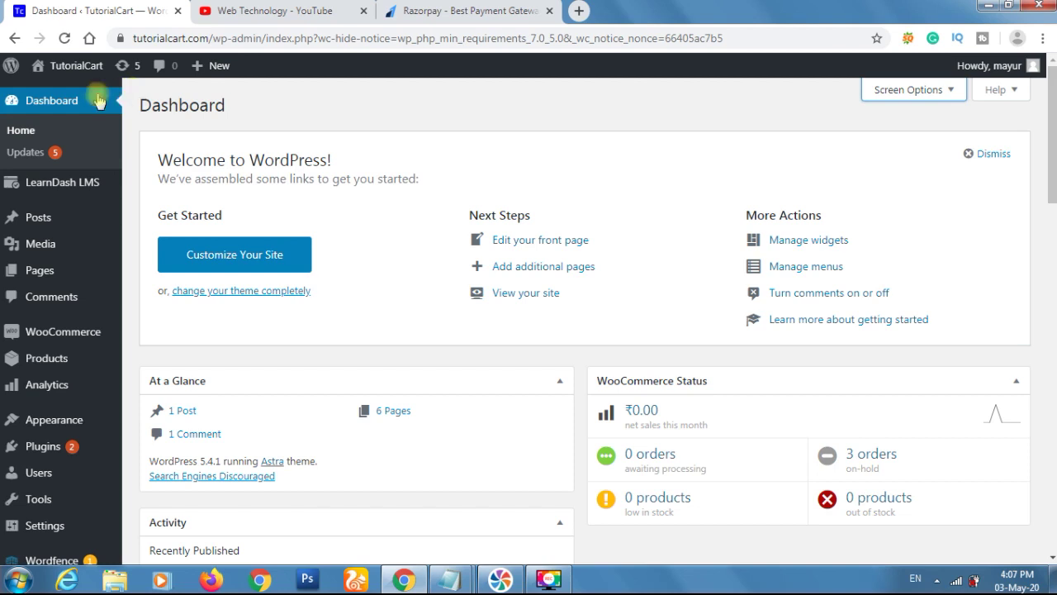
- Open the live TutorialCart site in a new browser tab and switch to it
{"action": "mouse_move", "coordinate": [72, 68]}
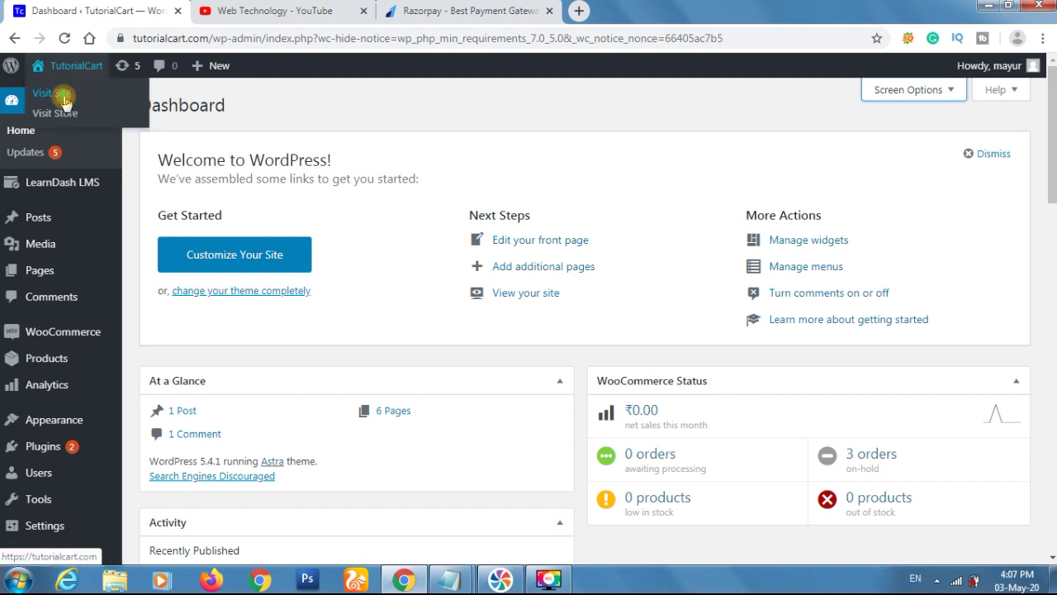
{"action": "middle_click", "coordinate": [64, 101]}
{"action": "left_click", "coordinate": [284, 11]}
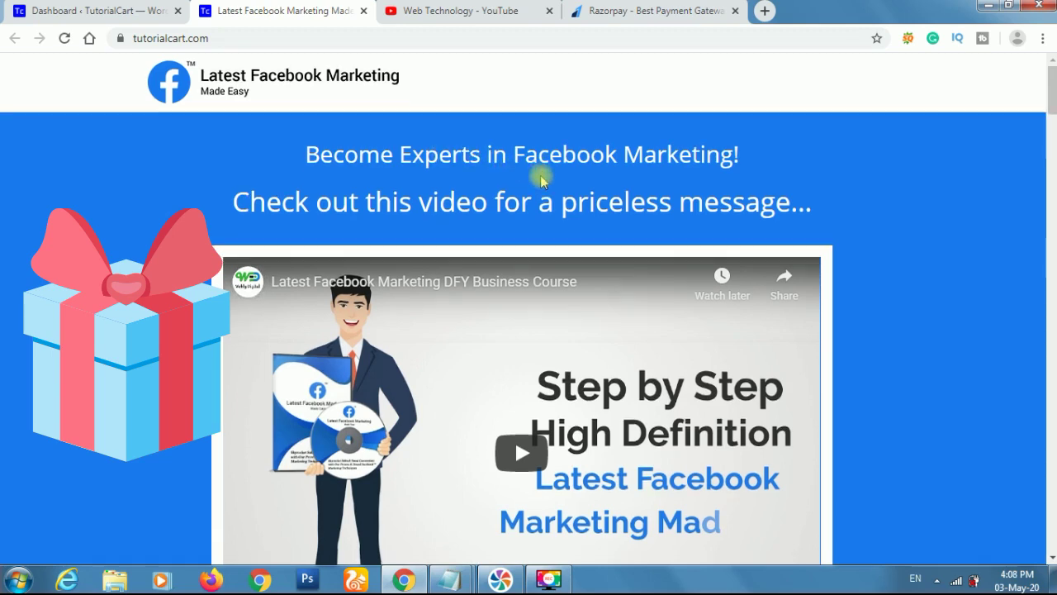
- Examine the Facebook marketing sales page, including the video list, demo videos, guarantee and Buy Now offer
{"action": "scroll", "coordinate": [541, 180], "scroll_direction": "down", "scroll_amount": 15}
{"action": "scroll", "coordinate": [541, 180], "scroll_direction": "down", "scroll_amount": 14}
{"action": "scroll", "coordinate": [541, 180], "scroll_direction": "up", "scroll_amount": 1}
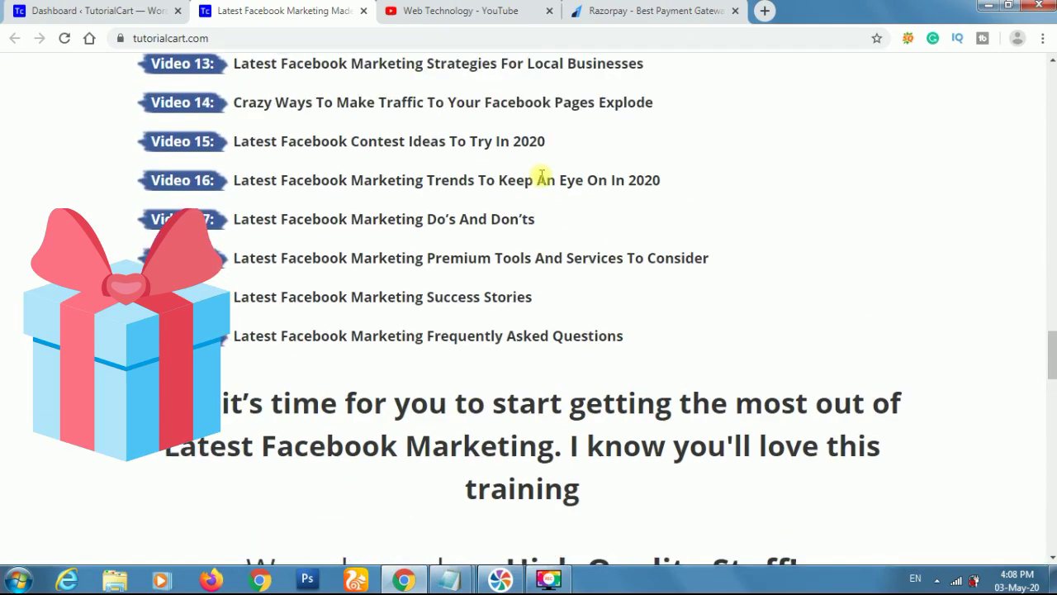
{"action": "scroll", "coordinate": [541, 176], "scroll_direction": "up", "scroll_amount": 10}
{"action": "scroll", "coordinate": [541, 176], "scroll_direction": "down", "scroll_amount": 4}
{"action": "scroll", "coordinate": [541, 176], "scroll_direction": "up", "scroll_amount": 1}
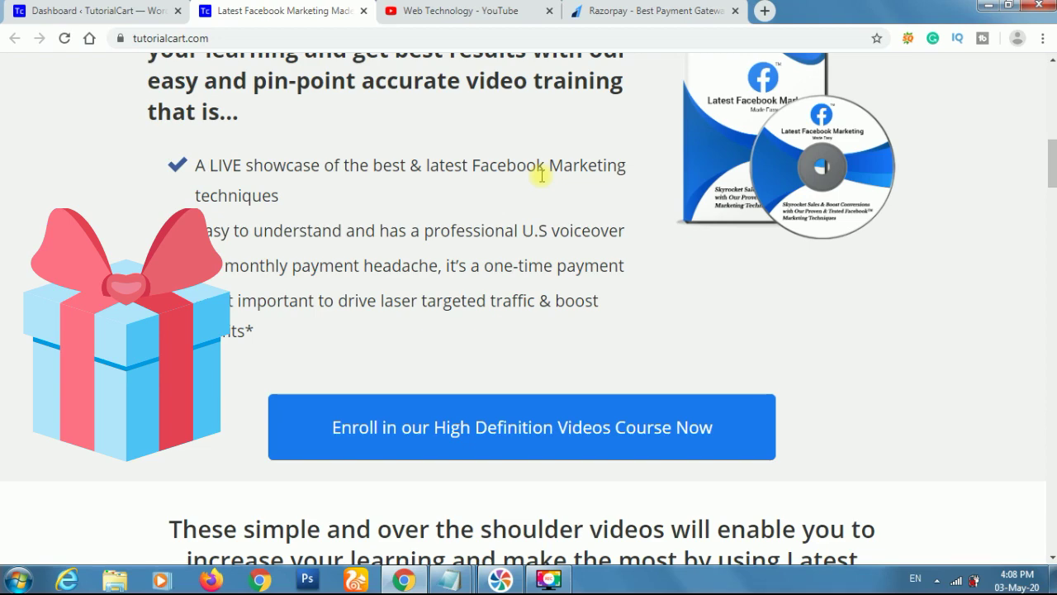
{"action": "scroll", "coordinate": [541, 175], "scroll_direction": "down", "scroll_amount": 5}
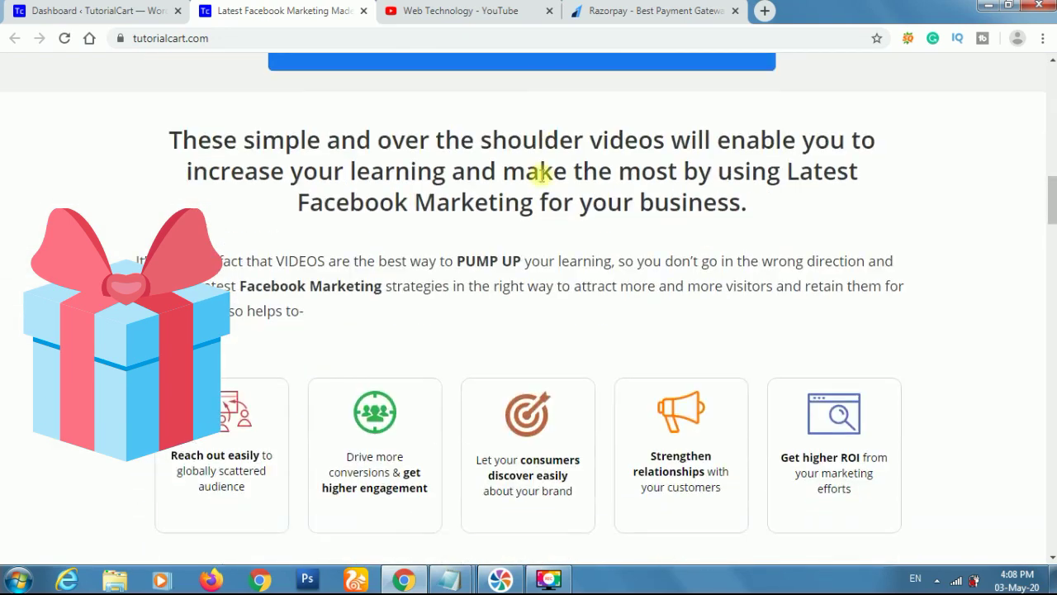
{"action": "scroll", "coordinate": [541, 175], "scroll_direction": "down", "scroll_amount": 10}
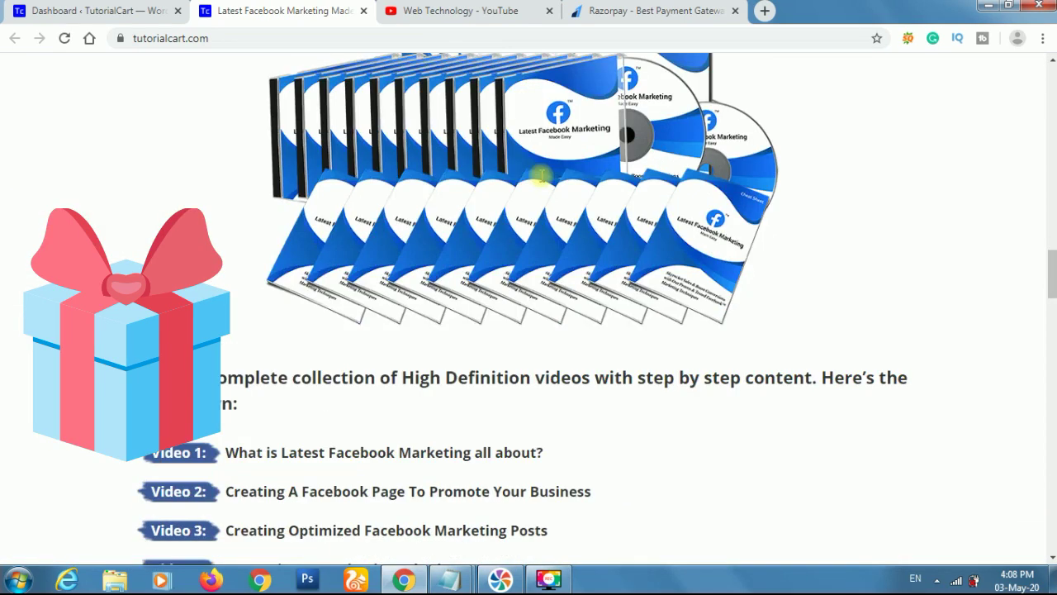
{"action": "scroll", "coordinate": [541, 177], "scroll_direction": "down", "scroll_amount": 9}
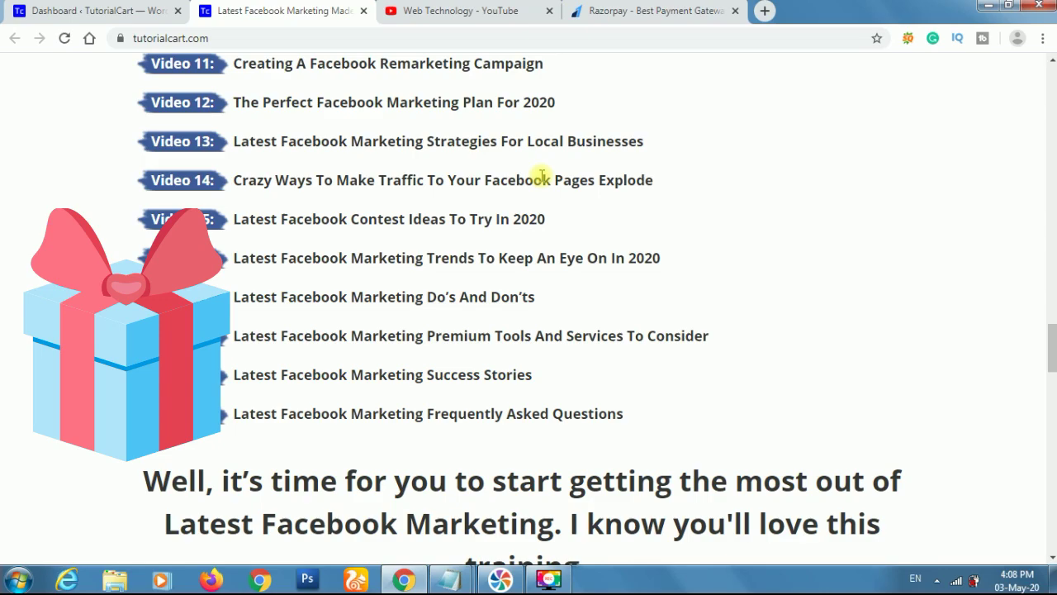
{"action": "scroll", "coordinate": [541, 175], "scroll_direction": "down", "scroll_amount": 5}
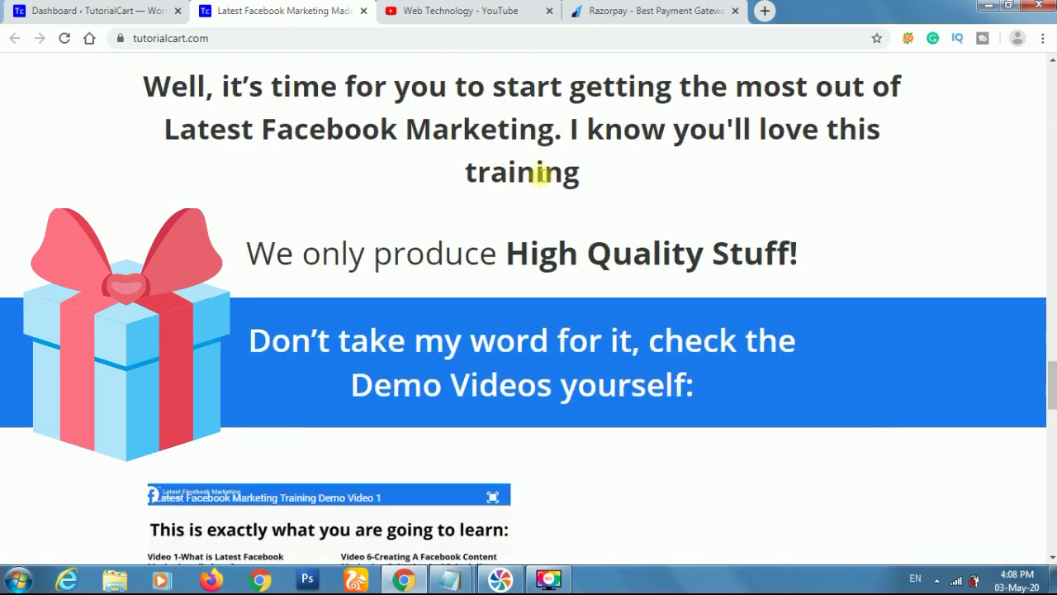
{"action": "scroll", "coordinate": [541, 175], "scroll_direction": "down", "scroll_amount": 5}
{"action": "scroll", "coordinate": [471, 85], "scroll_direction": "up", "scroll_amount": 2}
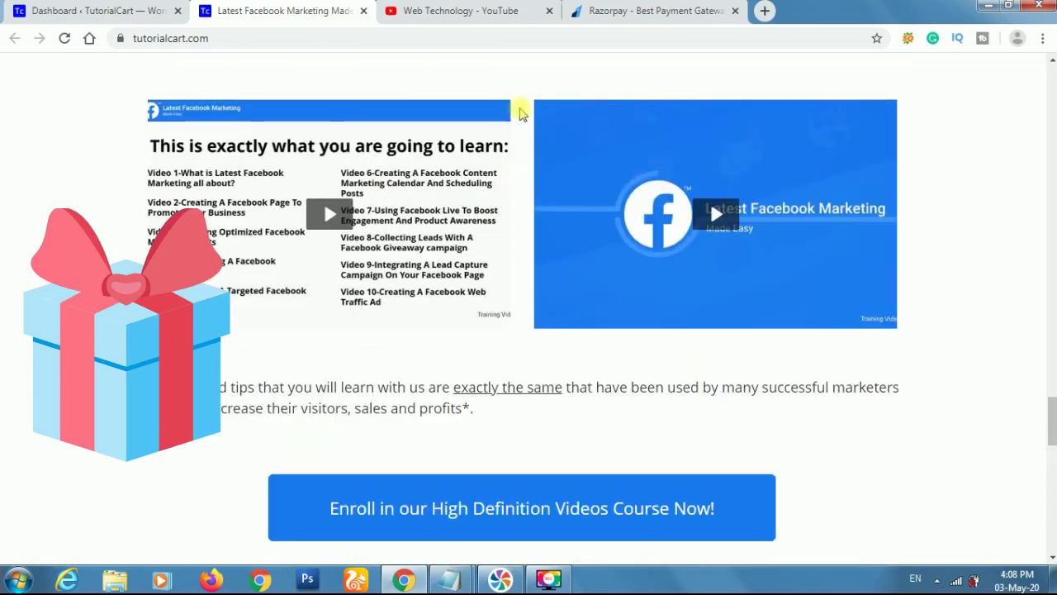
{"action": "scroll", "coordinate": [377, 315], "scroll_direction": "down", "scroll_amount": 6}
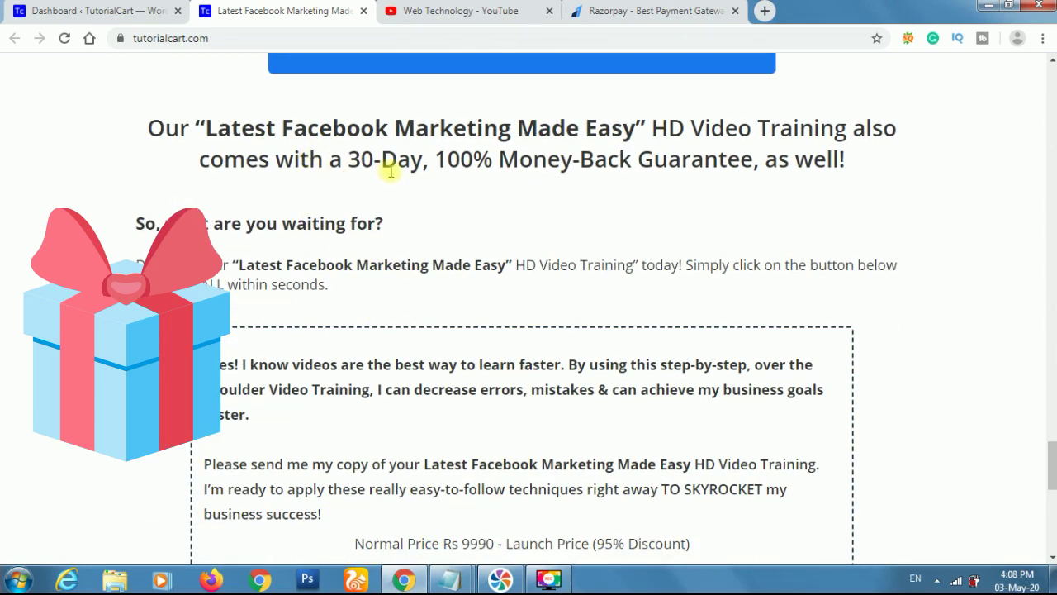
{"action": "scroll", "coordinate": [391, 171], "scroll_direction": "down", "scroll_amount": 3}
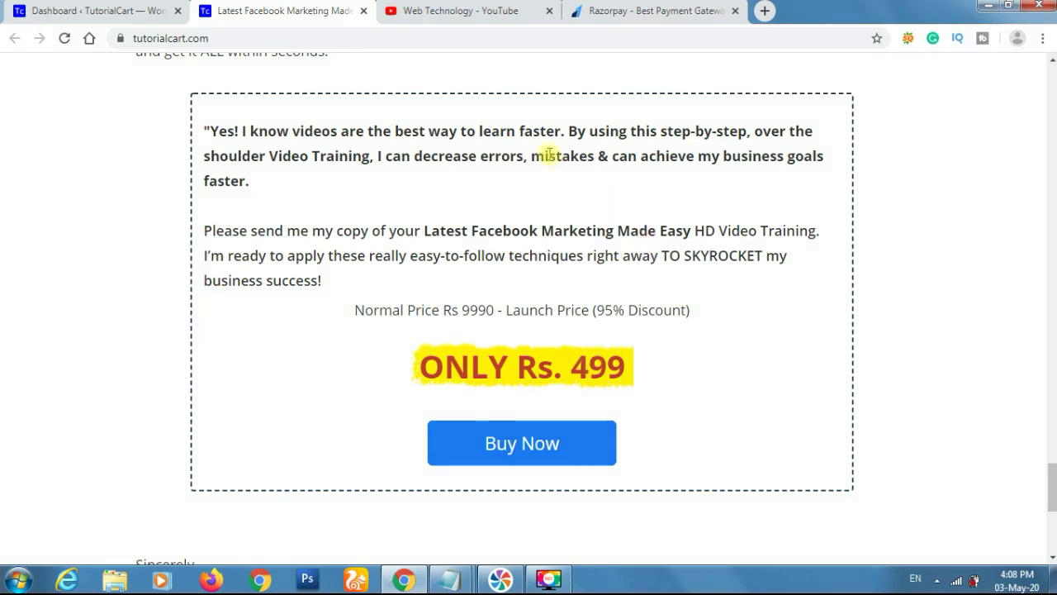
- Return to the WordPress dashboard and open the page for adding new plugins
{"action": "left_click", "coordinate": [128, 11]}
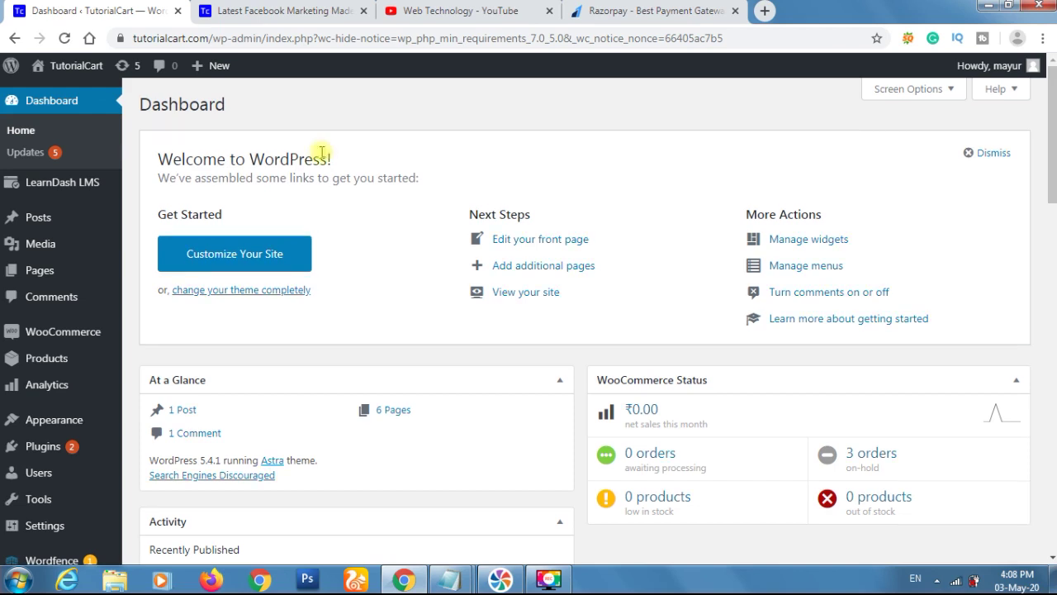
{"action": "scroll", "coordinate": [318, 146], "scroll_direction": "down", "scroll_amount": 1}
{"action": "mouse_move", "coordinate": [62, 372]}
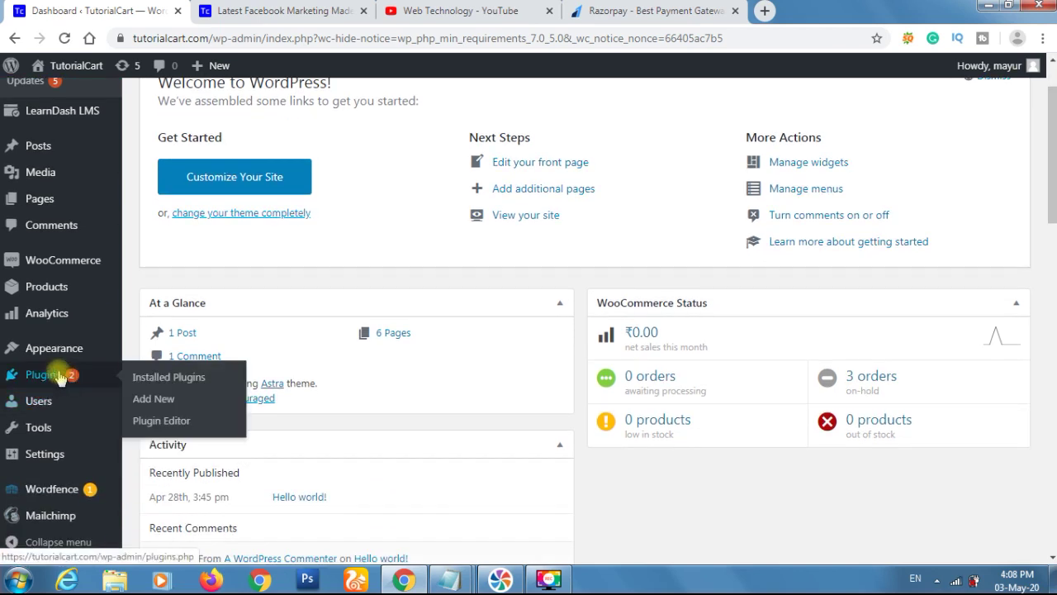
{"action": "left_click", "coordinate": [167, 403]}
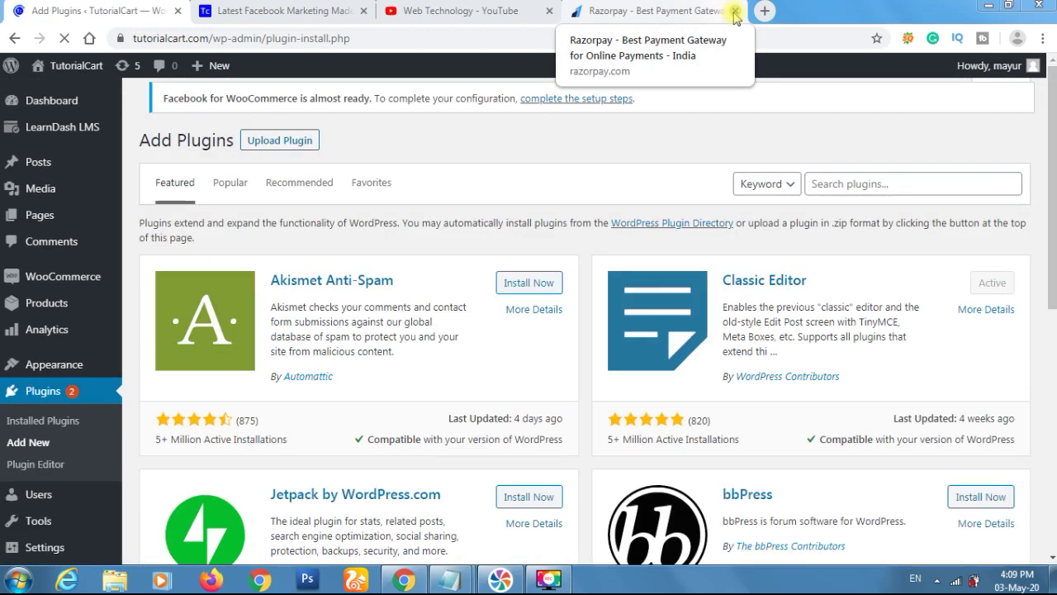
- Search the plugin directory for "razorpay"
{"action": "left_click", "coordinate": [853, 183]}
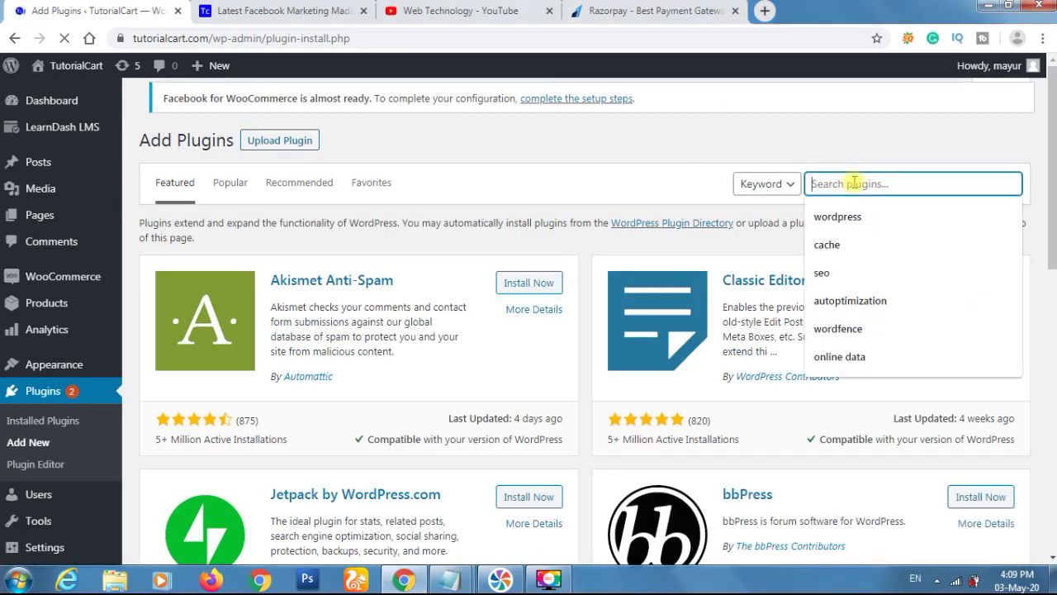
{"action": "type", "text": "razar"}
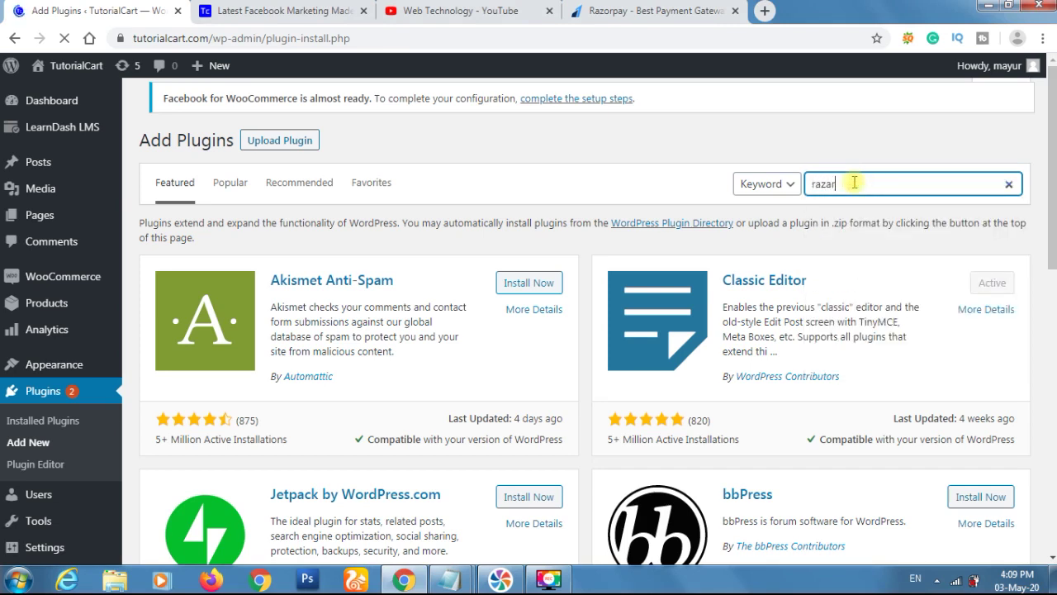
{"action": "key", "text": "BackSpace"}
{"action": "key", "text": "BackSpace"}
{"action": "type", "text": "orpa"}
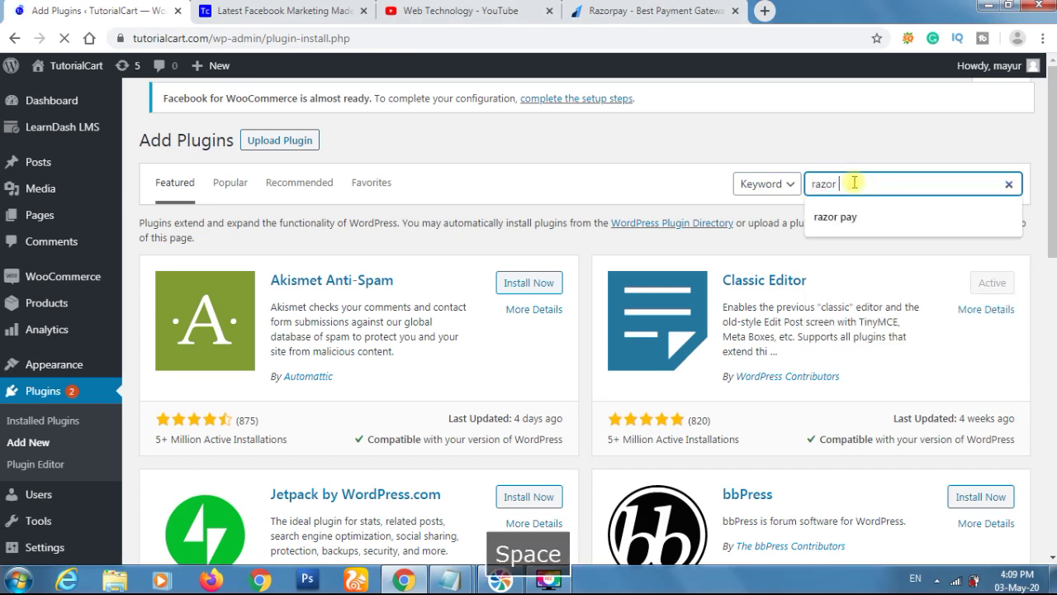
{"action": "type", "text": "y"}
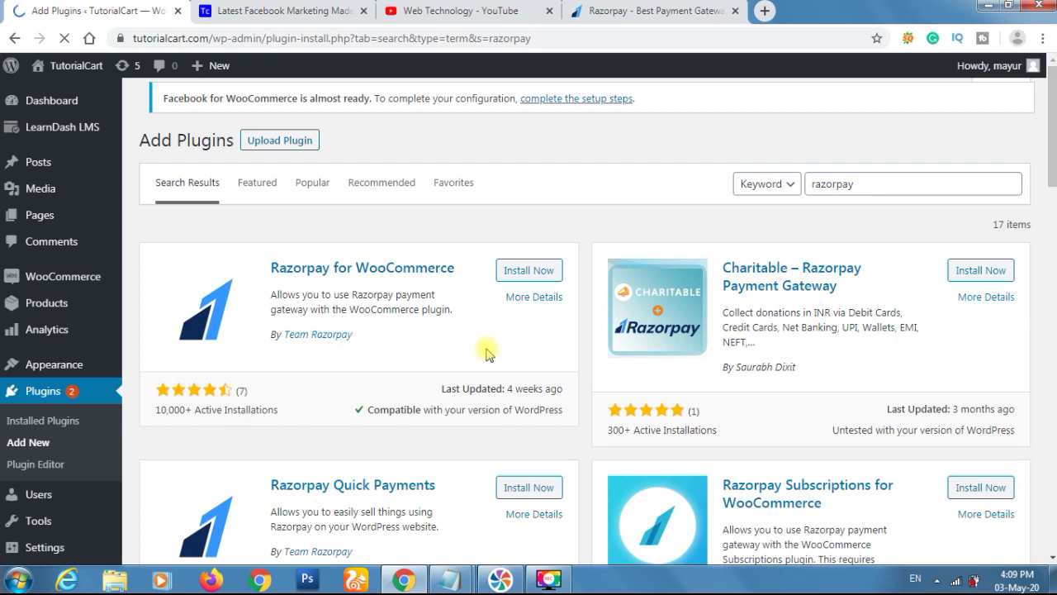
- Install and activate the Razorpay for WooCommerce plugin, and check its entry among the installed plugins
{"action": "left_click", "coordinate": [522, 283]}
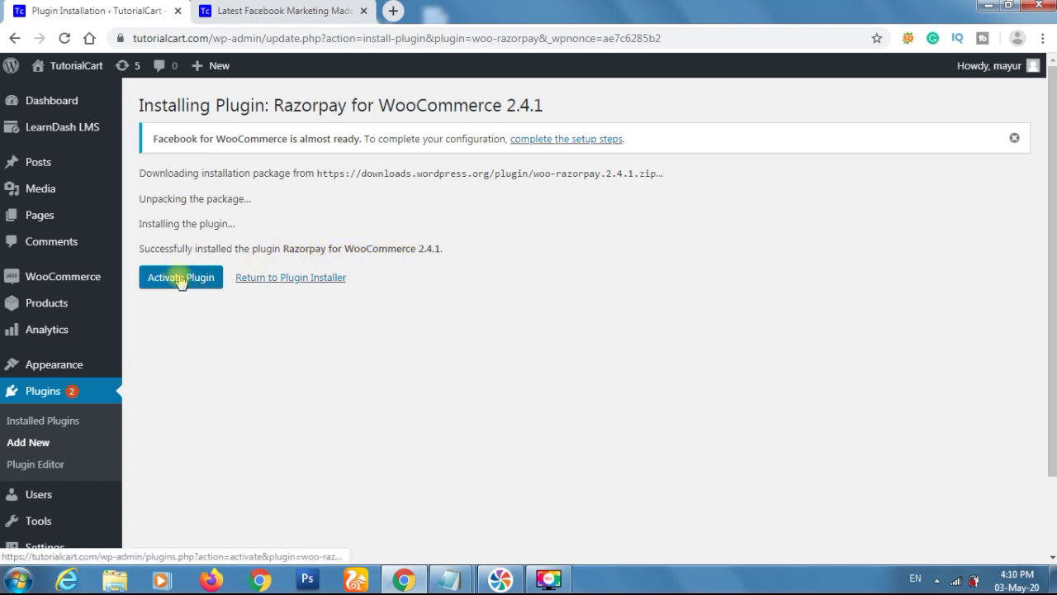
{"action": "left_click", "coordinate": [181, 281]}
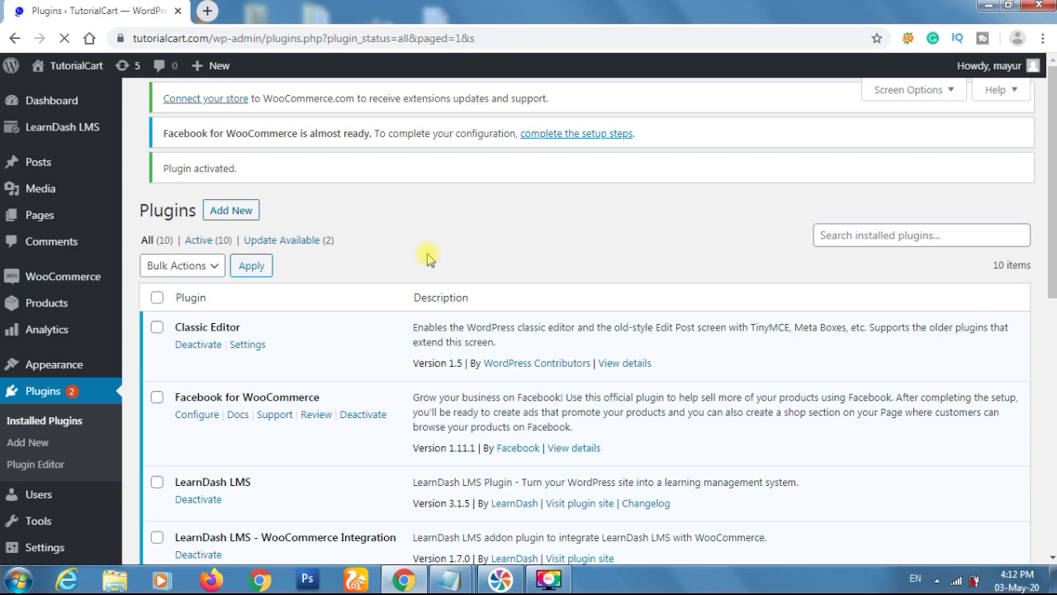
{"action": "scroll", "coordinate": [325, 282], "scroll_direction": "down", "scroll_amount": 8}
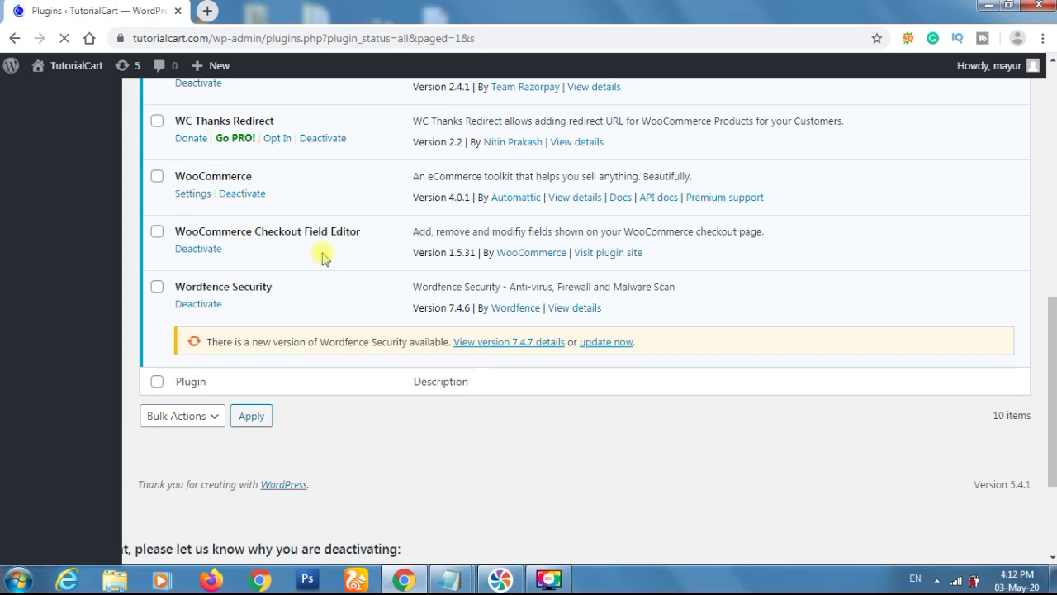
{"action": "scroll", "coordinate": [323, 255], "scroll_direction": "up", "scroll_amount": 2}
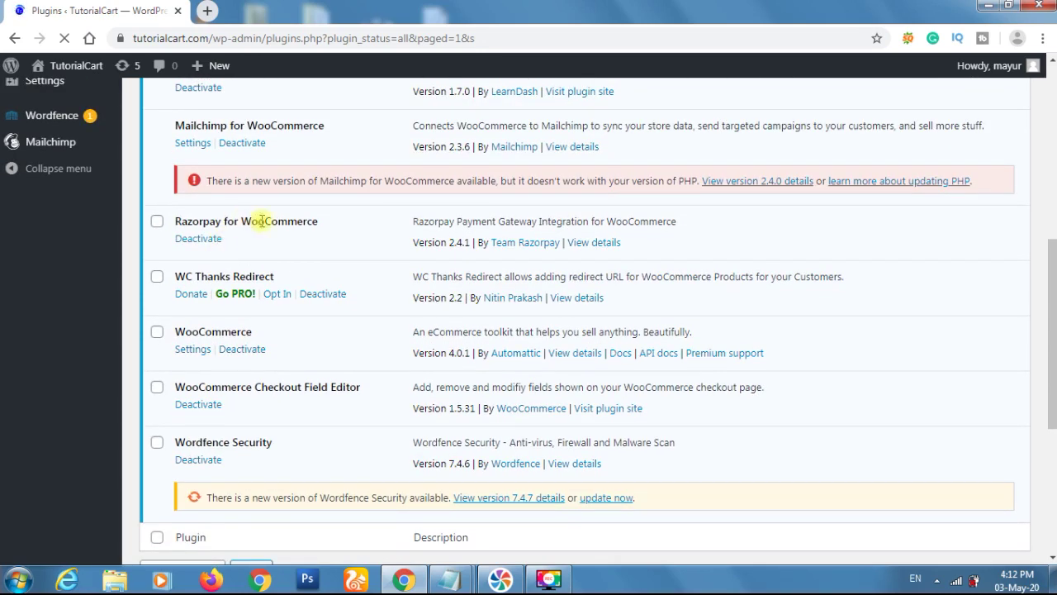
{"action": "scroll", "coordinate": [346, 252], "scroll_direction": "up", "scroll_amount": 4}
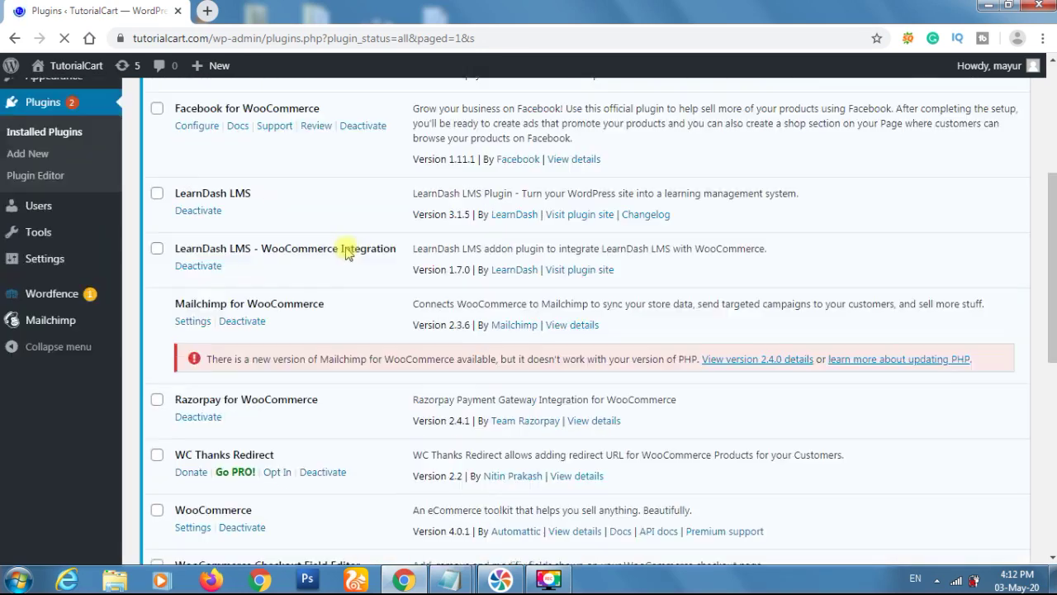
{"action": "scroll", "coordinate": [346, 252], "scroll_direction": "up", "scroll_amount": 1}
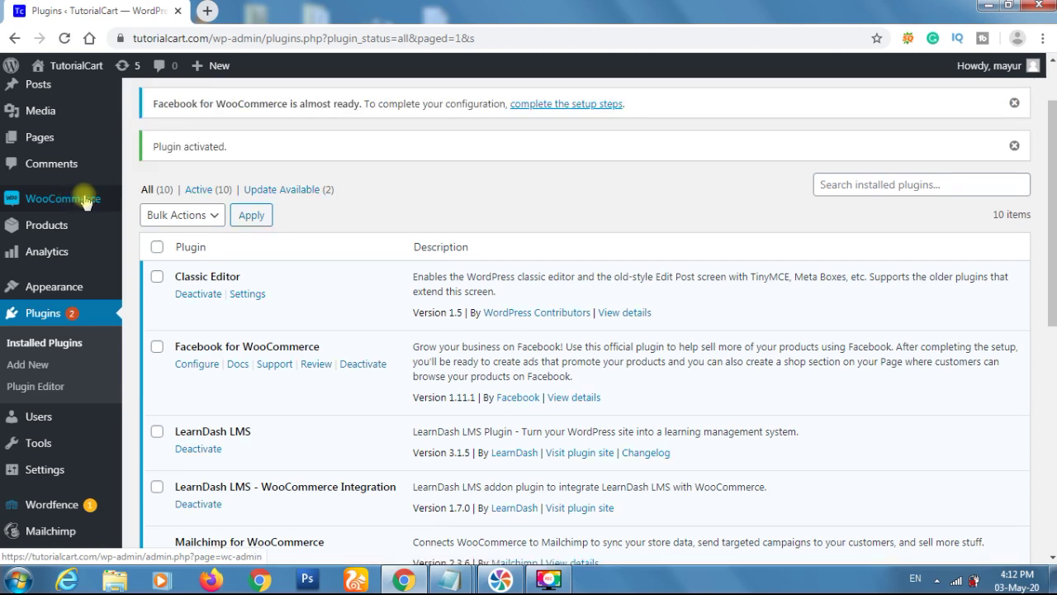
- Open the WooCommerce payment settings and go to the configuration of the Razorpay payment method
{"action": "mouse_move", "coordinate": [17, 200]}
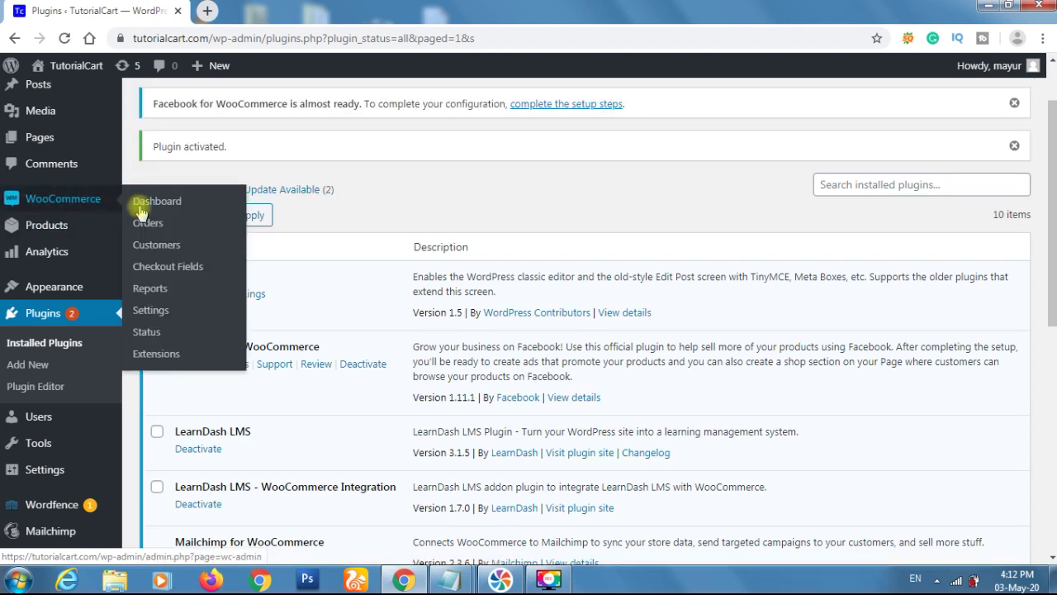
{"action": "left_click", "coordinate": [154, 314]}
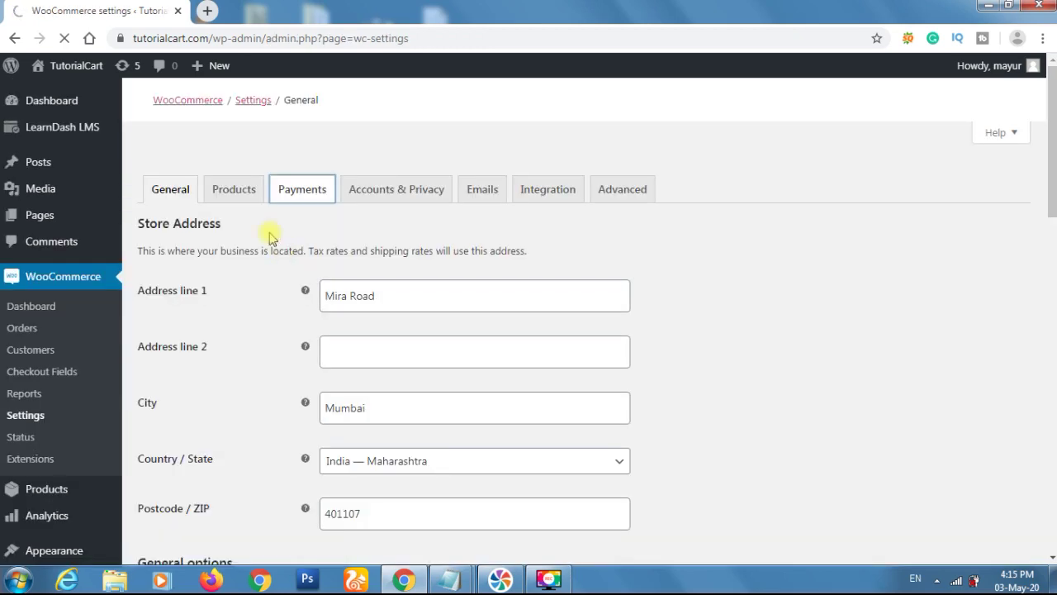
{"action": "left_click", "coordinate": [302, 191]}
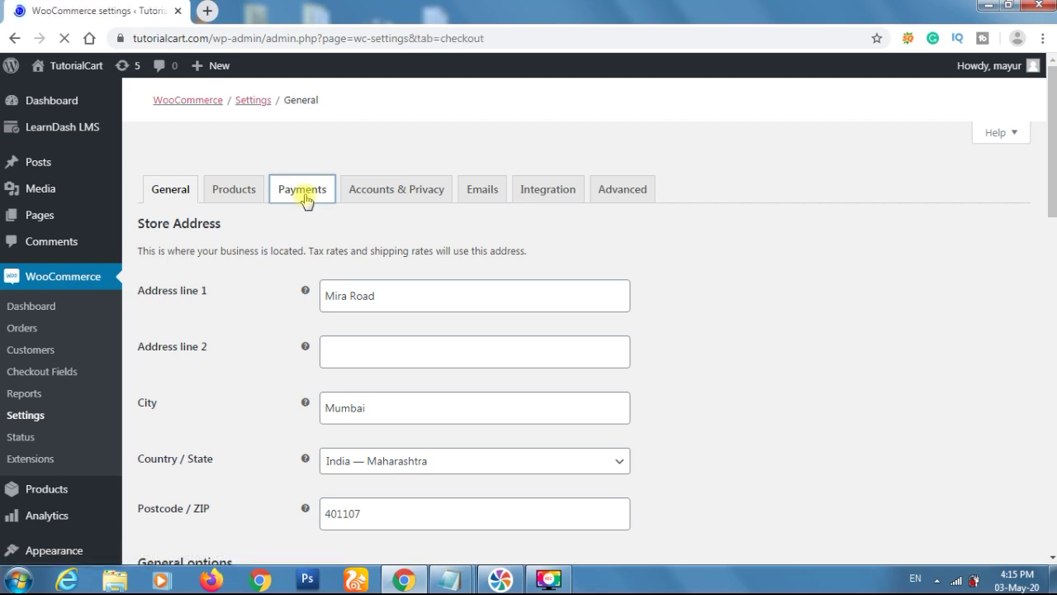
{"action": "scroll", "coordinate": [431, 351], "scroll_direction": "down", "scroll_amount": 1}
{"action": "scroll", "coordinate": [430, 351], "scroll_direction": "down", "scroll_amount": 1}
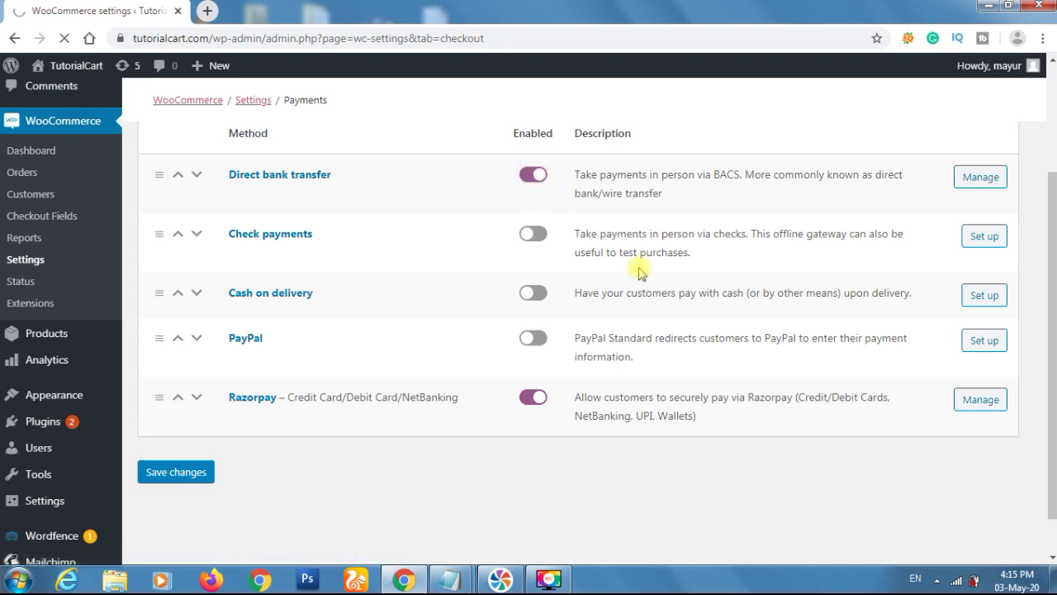
{"action": "scroll", "coordinate": [448, 350], "scroll_direction": "down", "scroll_amount": 1}
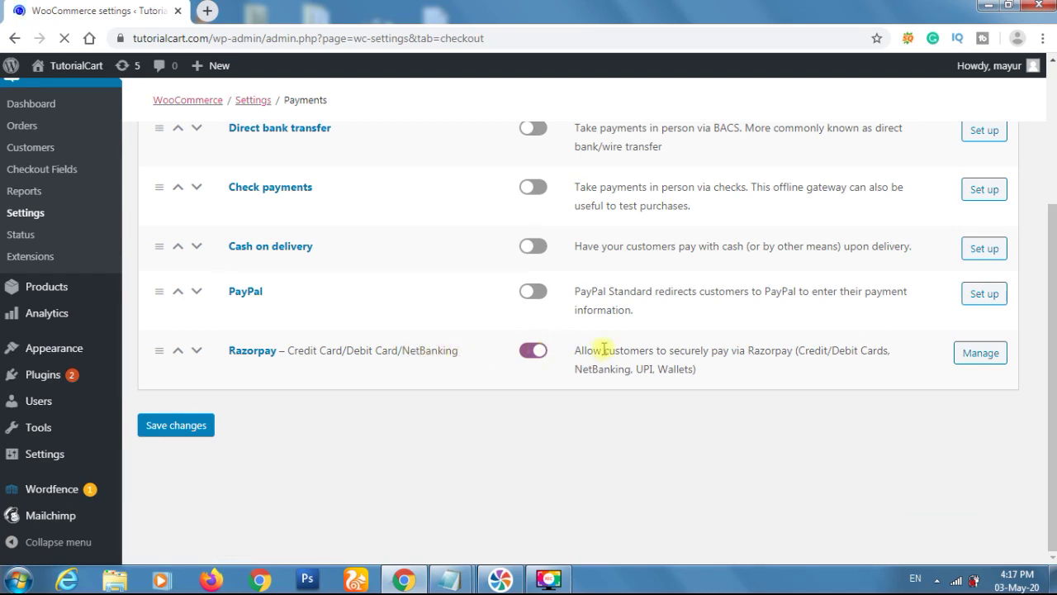
{"action": "left_click", "coordinate": [981, 354]}
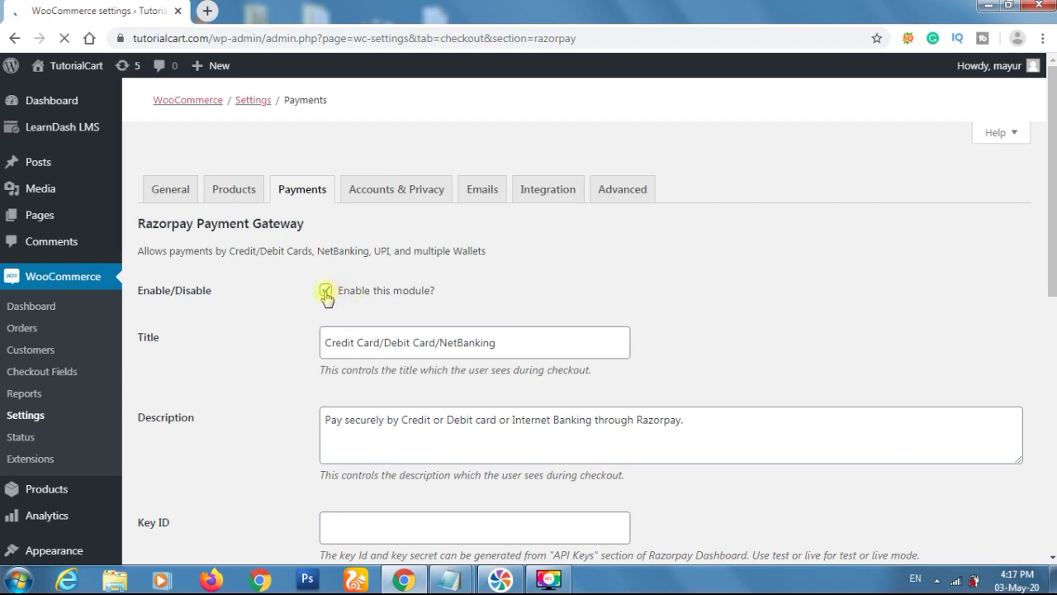
- Review the Razorpay gateway's title, description and API key fields
{"action": "double_click", "coordinate": [430, 348]}
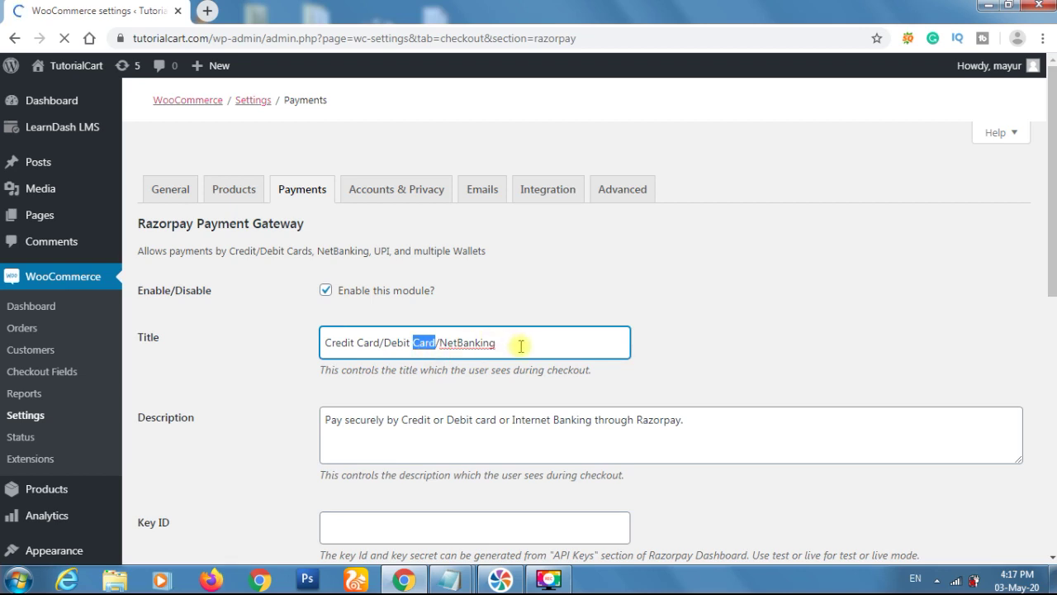
{"action": "left_click", "coordinate": [403, 428]}
{"action": "scroll", "coordinate": [402, 430], "scroll_direction": "down", "scroll_amount": 2}
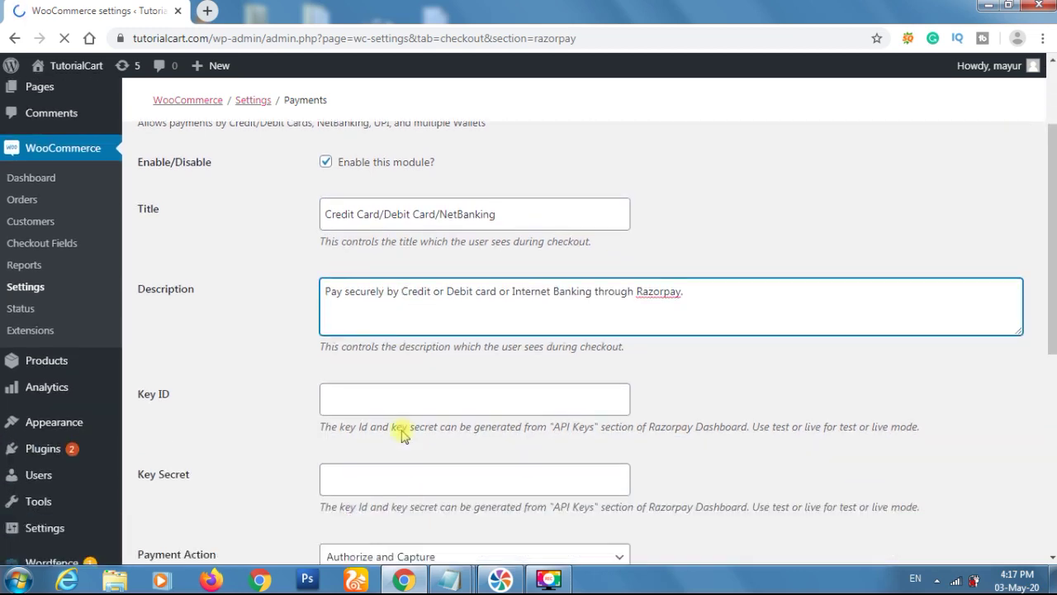
{"action": "scroll", "coordinate": [403, 436], "scroll_direction": "down", "scroll_amount": 1}
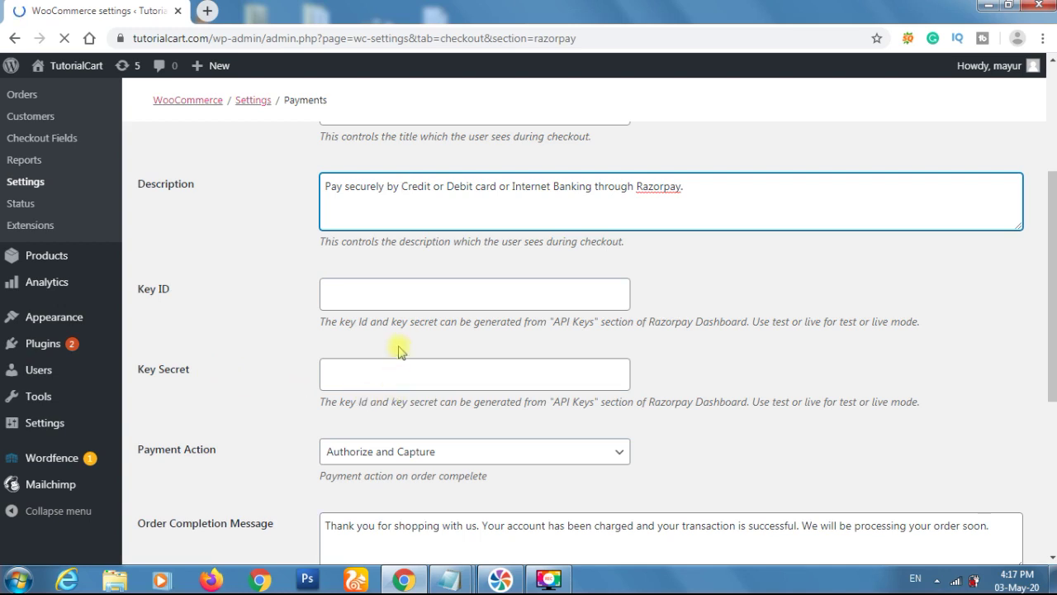
- Copy the Razorpay key ID from the untitled Notepad note and paste it into the gateway's Key ID field
{"action": "left_click", "coordinate": [398, 294]}
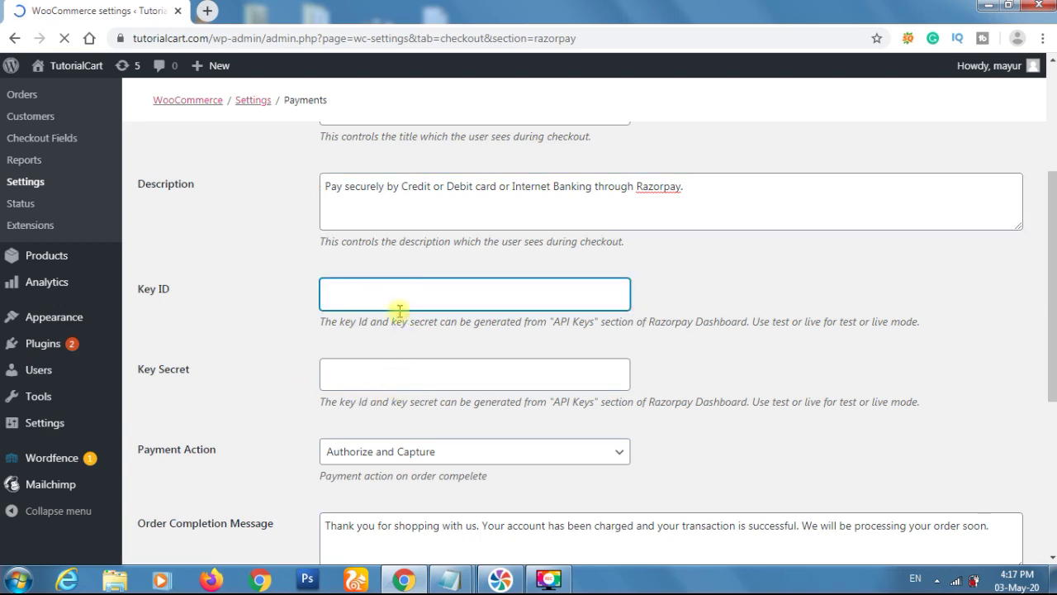
{"action": "mouse_move", "coordinate": [455, 581]}
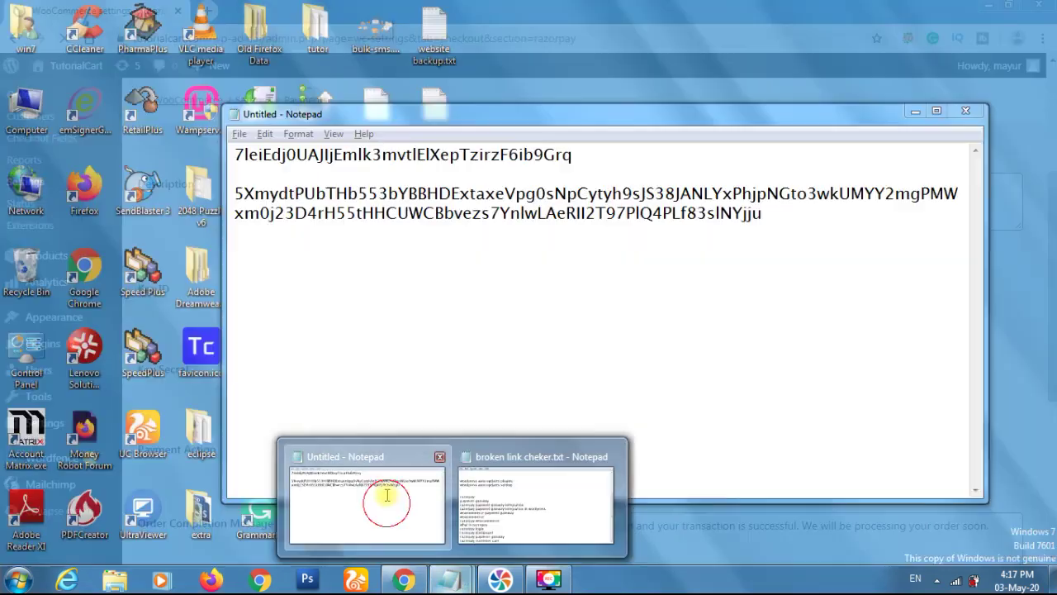
{"action": "left_click", "coordinate": [388, 502]}
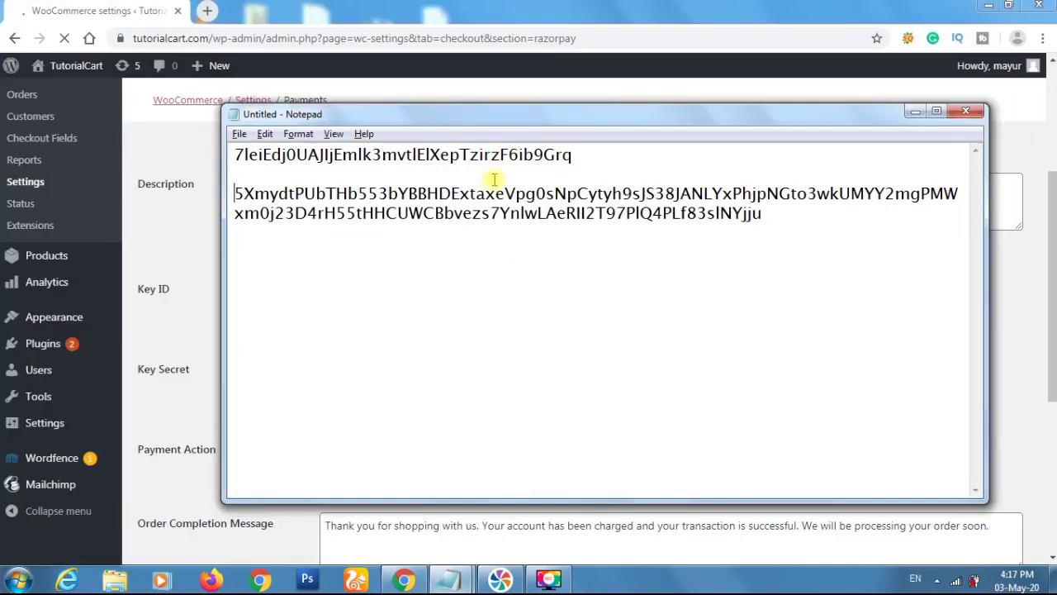
{"action": "double_click", "coordinate": [572, 152]}
{"action": "key", "text": "ctrl+c"}
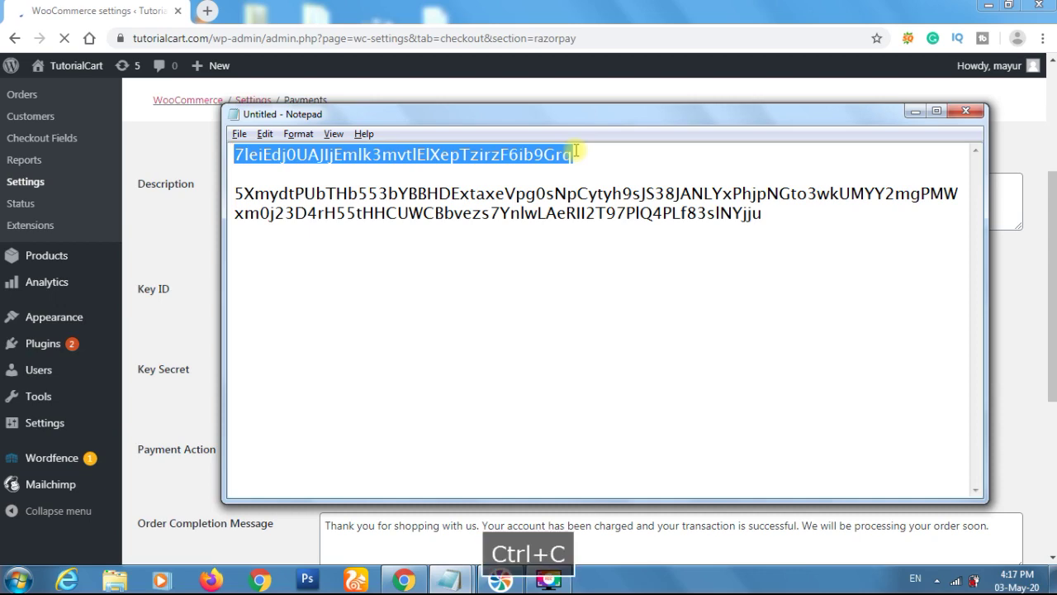
{"action": "key", "text": "alt+Tab"}
{"action": "key", "text": "ctrl+v"}
- Copy the Razorpay key secret from the Notepad note and paste it into the gateway's Key Secret field
{"action": "left_click", "coordinate": [499, 369]}
{"action": "key", "text": "alt+Tab"}
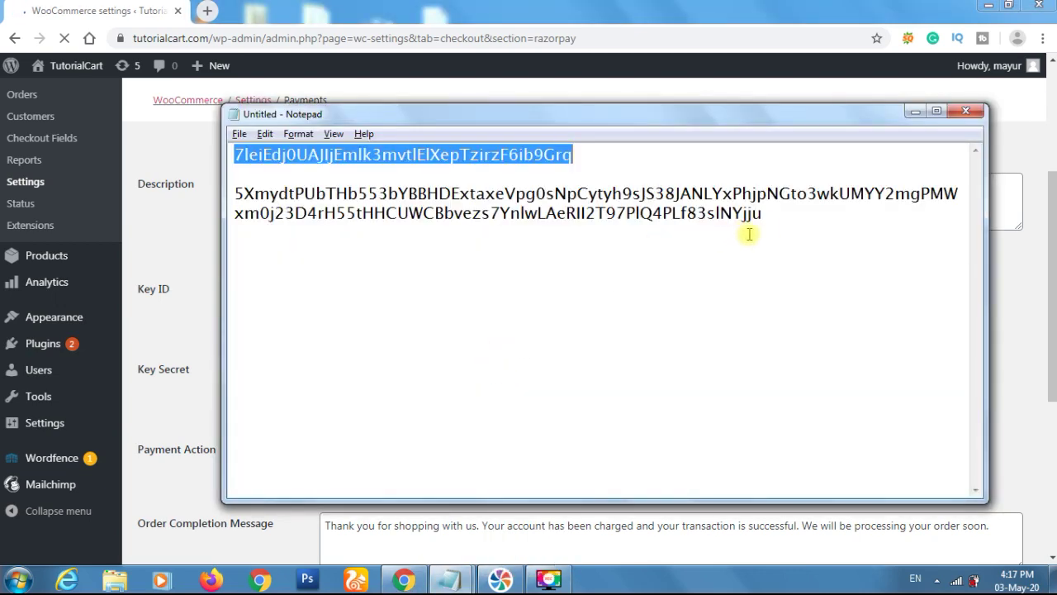
{"action": "left_click_drag", "start_coordinate": [766, 225], "coordinate": [234, 192]}
{"action": "key", "text": "ctrl+c"}
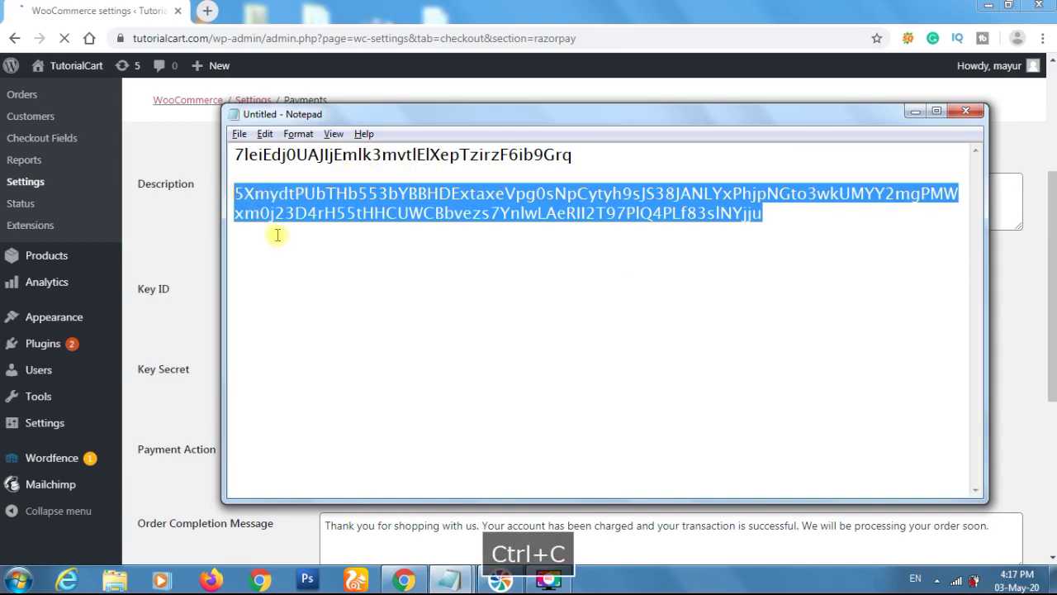
{"action": "key", "text": "alt+Tab"}
{"action": "key", "text": "ctrl+v"}
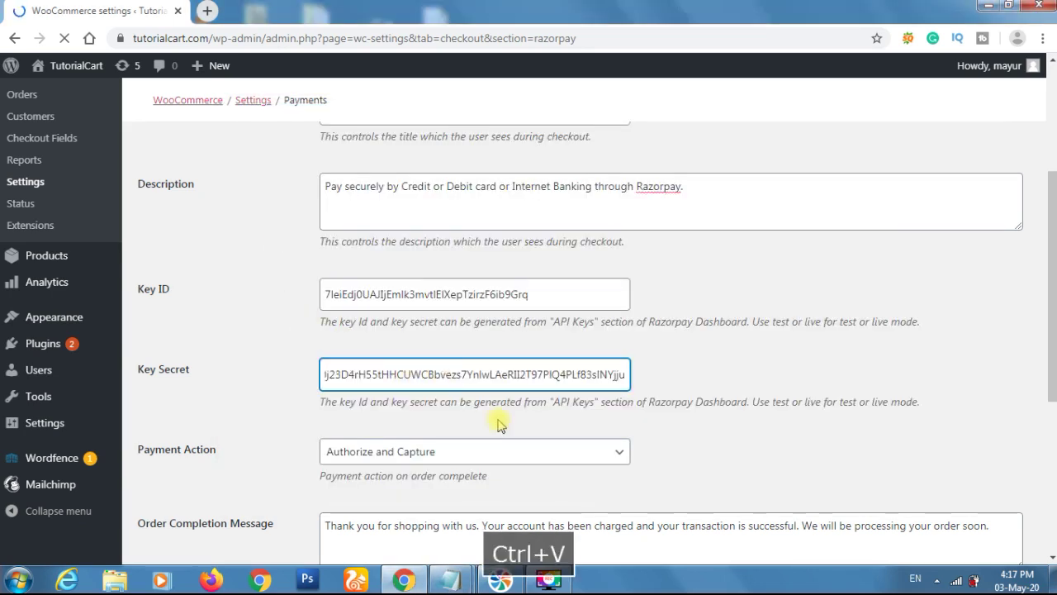
- Choose Authorize and Capture as the payment action, highlight the webhook URL, and save the Razorpay gateway settings
{"action": "left_click", "coordinate": [533, 465]}
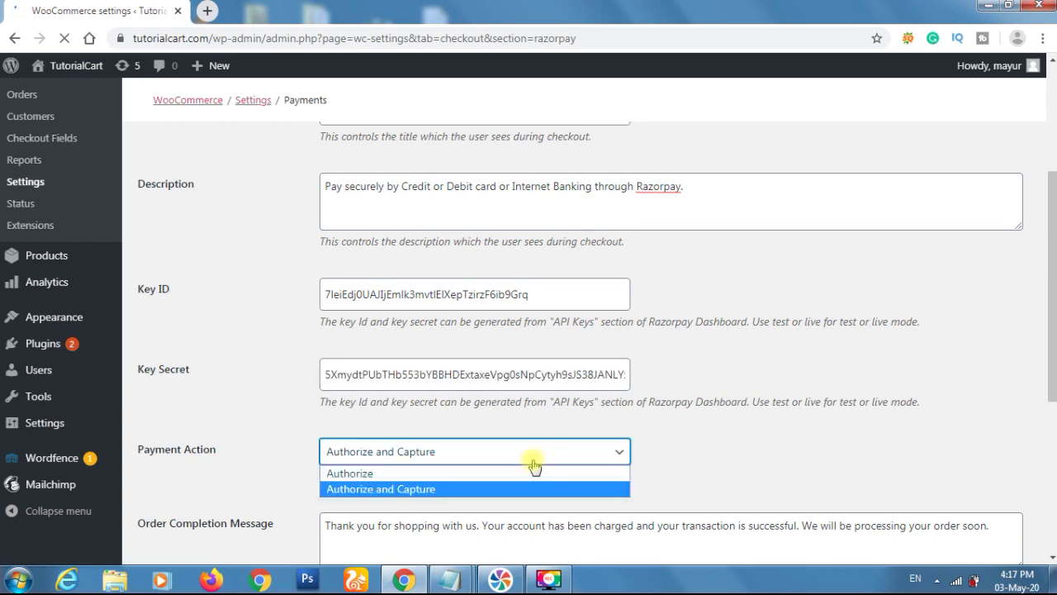
{"action": "left_click", "coordinate": [475, 489]}
{"action": "scroll", "coordinate": [475, 492], "scroll_direction": "down", "scroll_amount": 3}
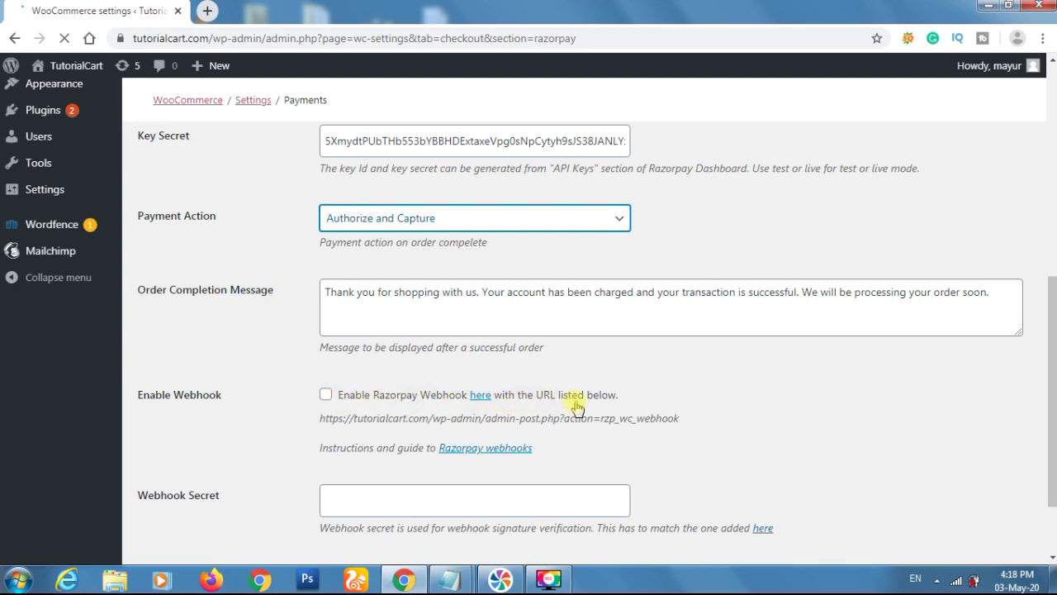
{"action": "triple_click", "coordinate": [338, 418]}
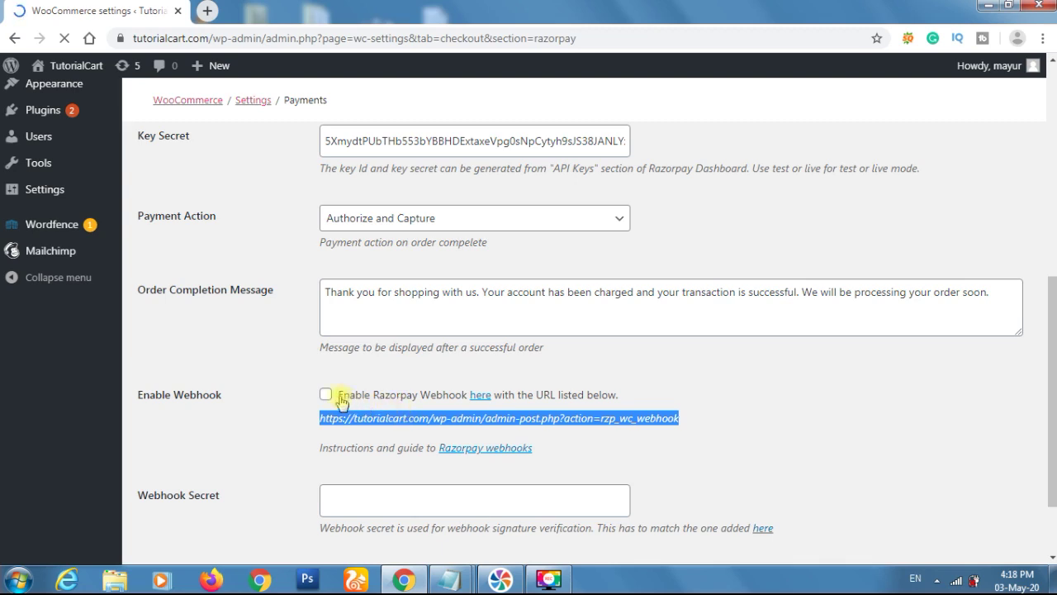
{"action": "scroll", "coordinate": [300, 431], "scroll_direction": "down", "scroll_amount": 1}
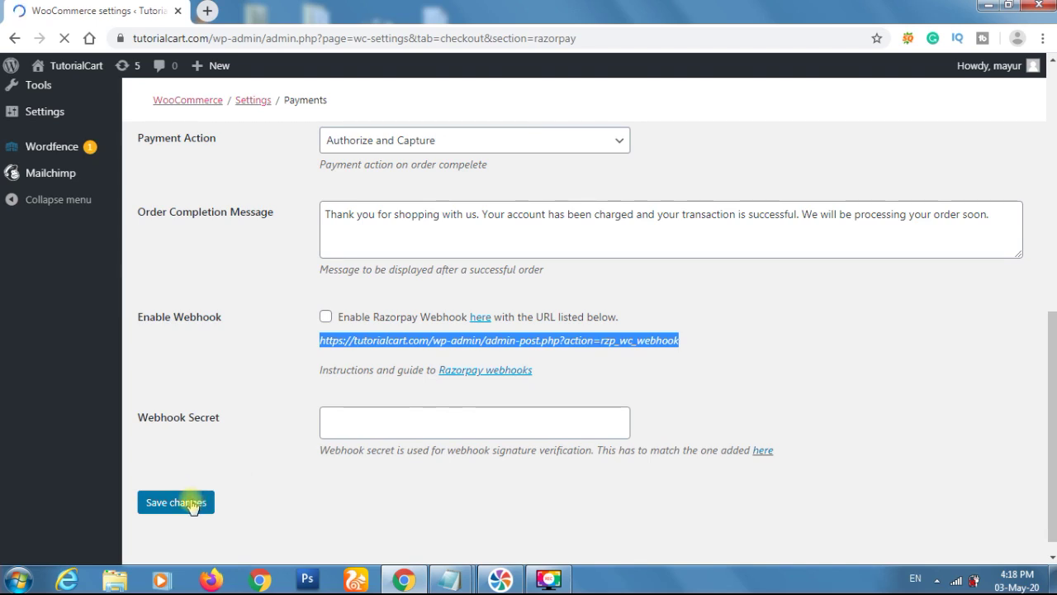
{"action": "left_click", "coordinate": [192, 504]}
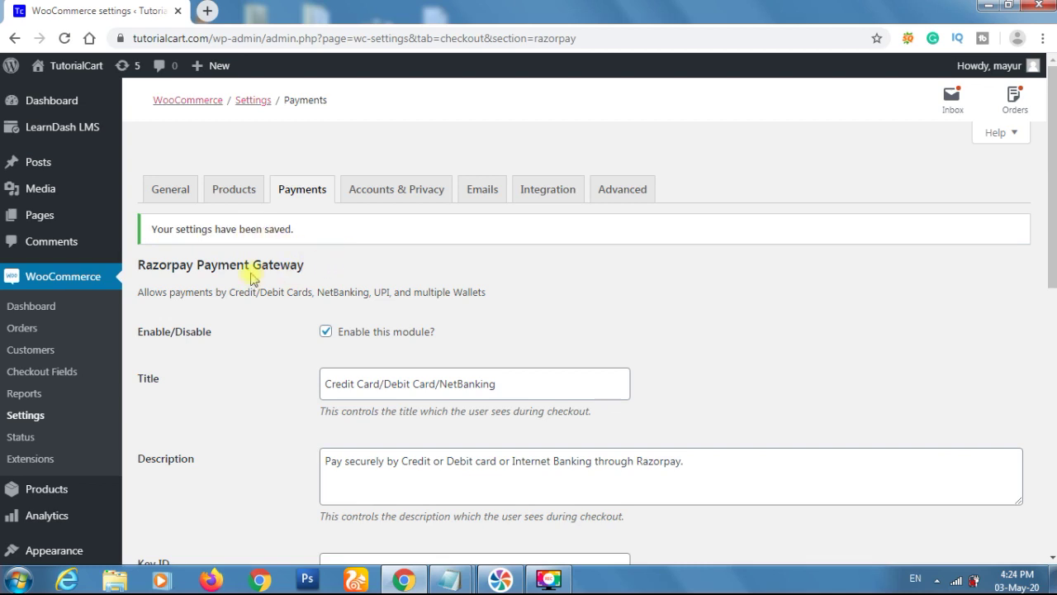
- Open the TutorialCart site's front end in a new browser tab and view it
{"action": "mouse_move", "coordinate": [70, 65]}
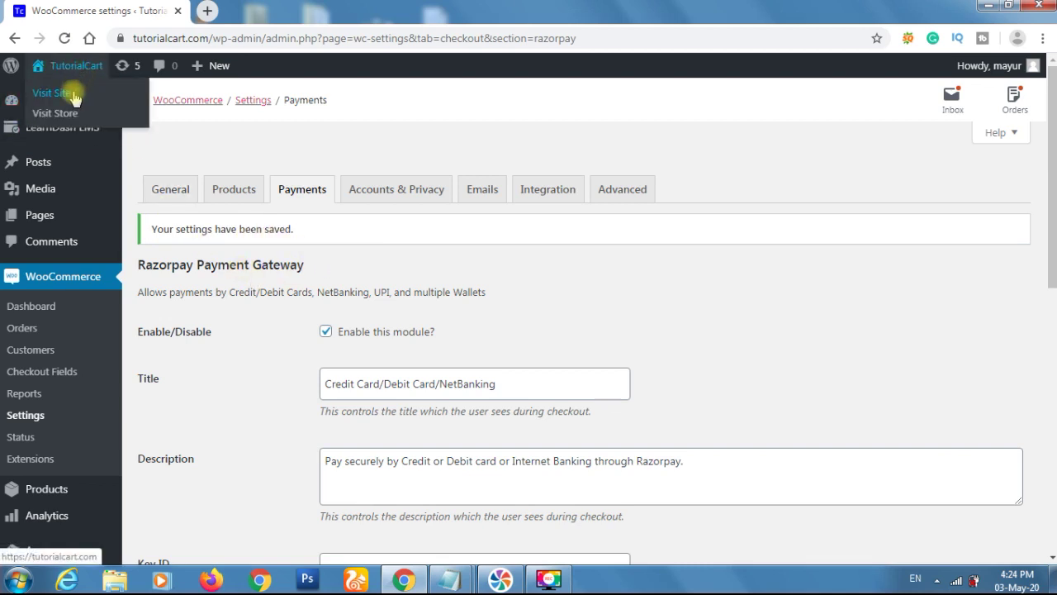
{"action": "right_click", "coordinate": [74, 95]}
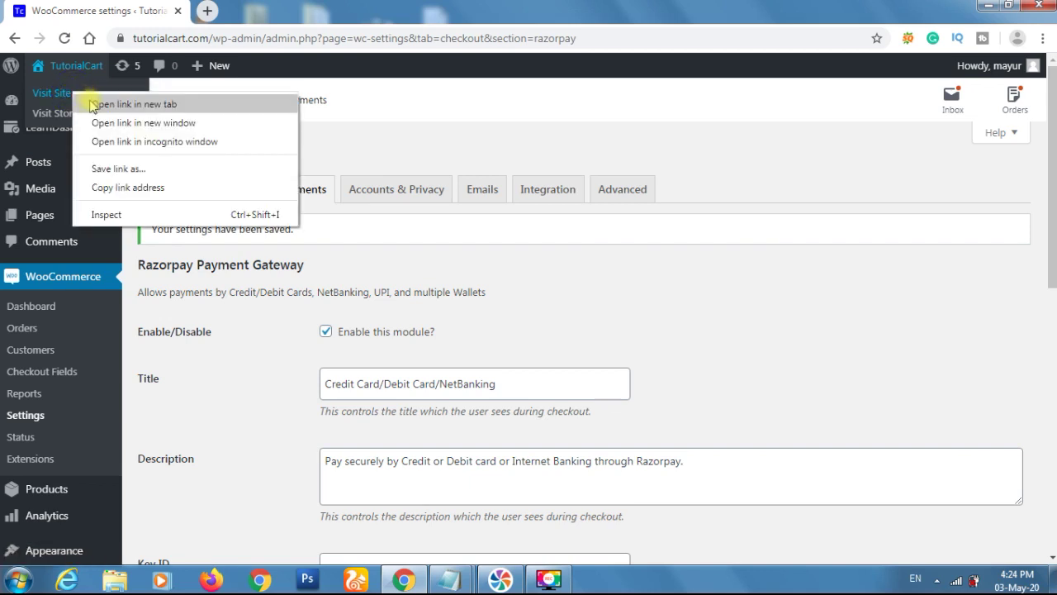
{"action": "left_click", "coordinate": [88, 103]}
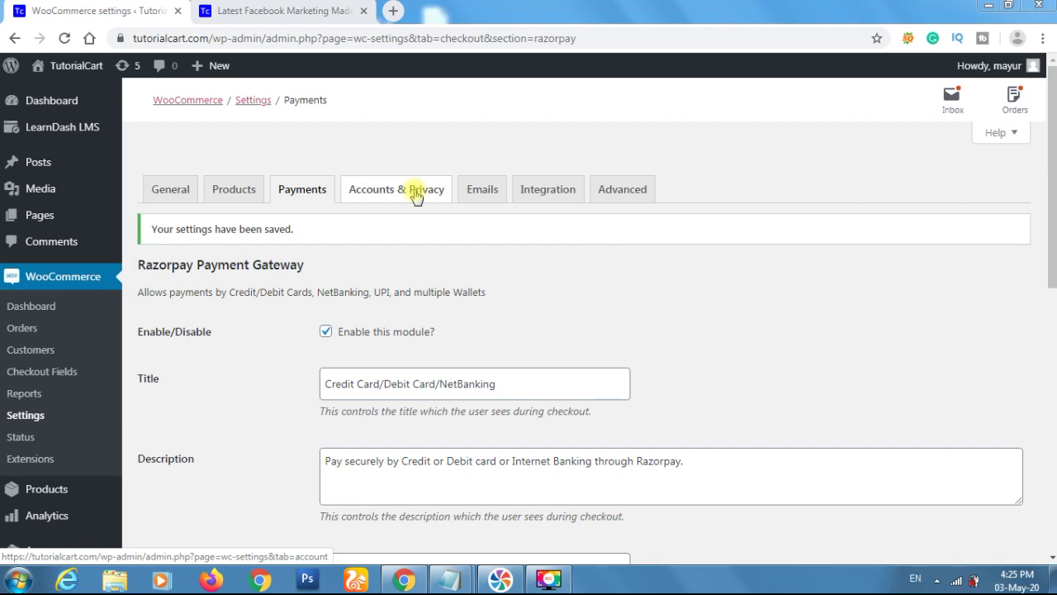
{"action": "left_click", "coordinate": [296, 9]}
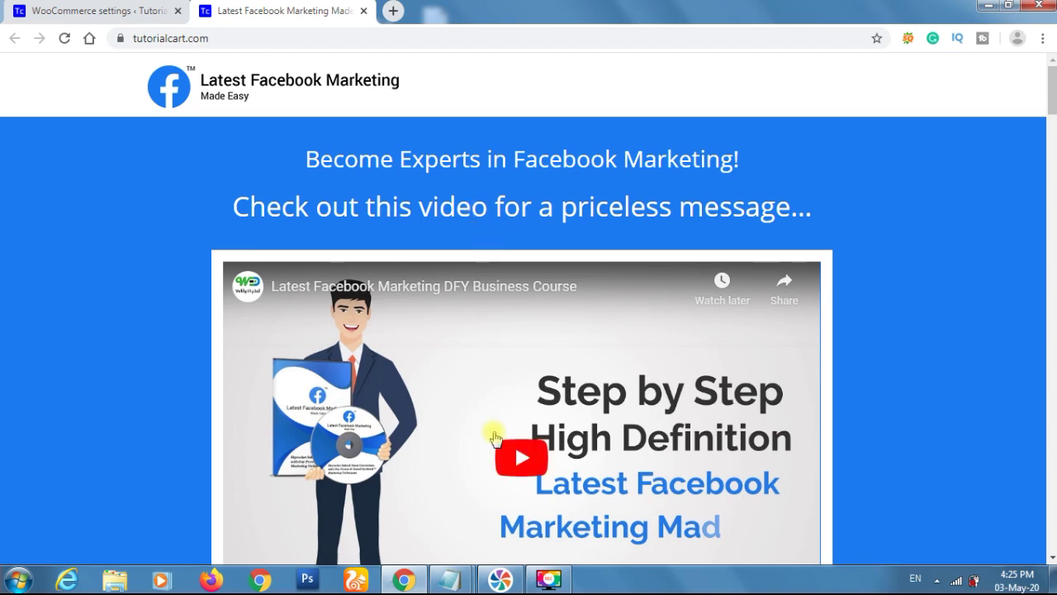
{"action": "left_click", "coordinate": [549, 579]}
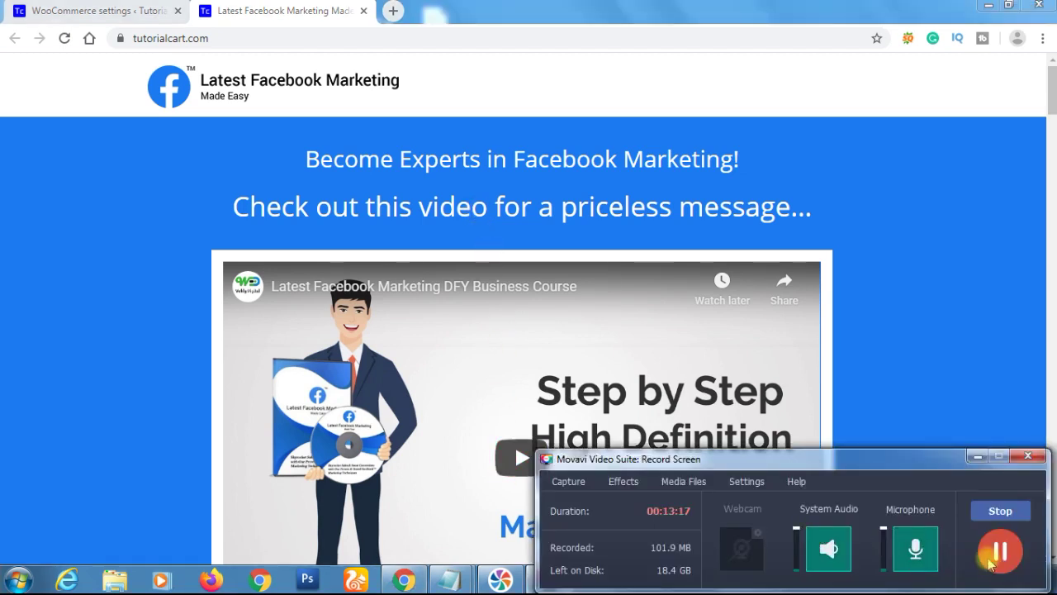
{"action": "left_click", "coordinate": [1000, 520]}
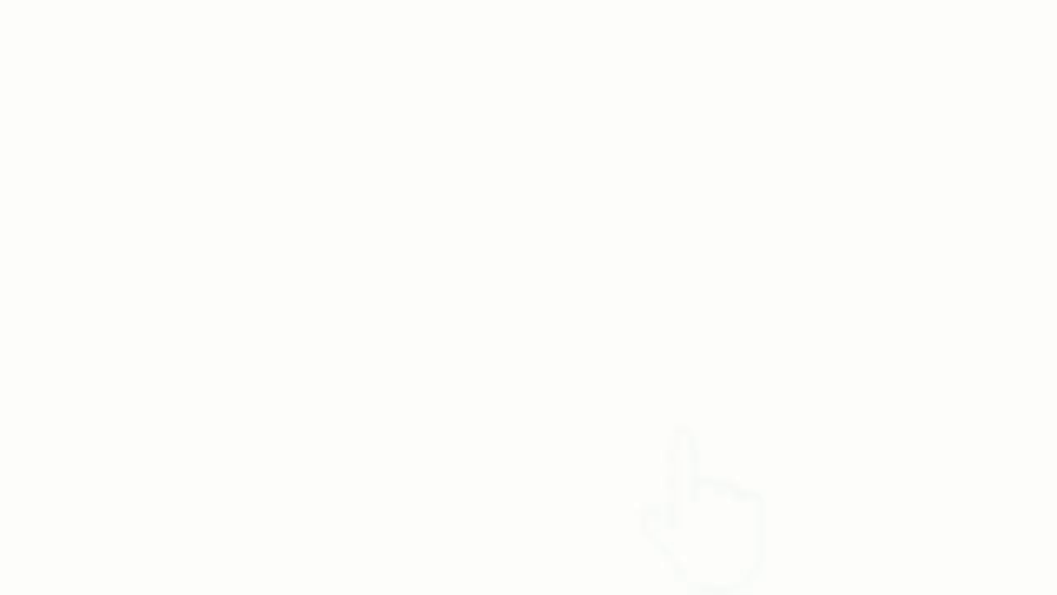